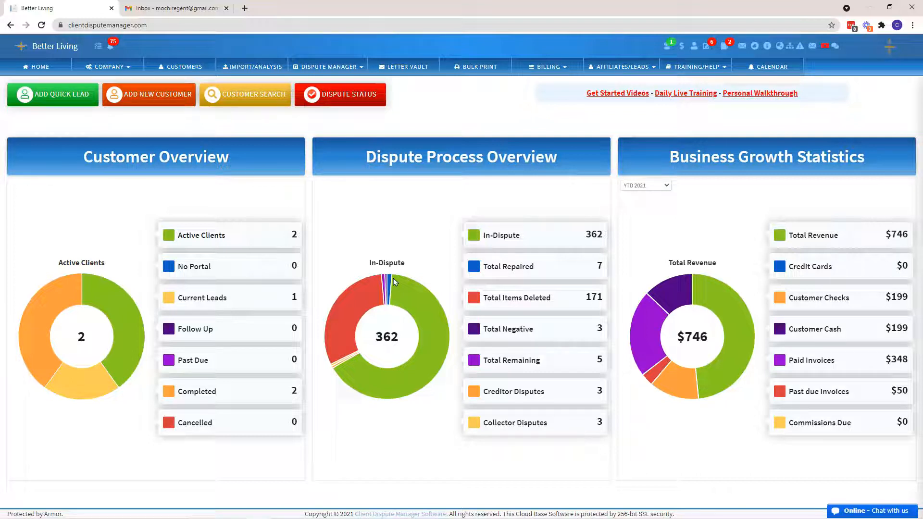
# Turn off the Automated Credit Score Improvement Email notifications for both the Credit Score Screen and the Importer Screen in the company's notification settings
pyautogui.click(108, 67)
pyautogui.click(119, 170)
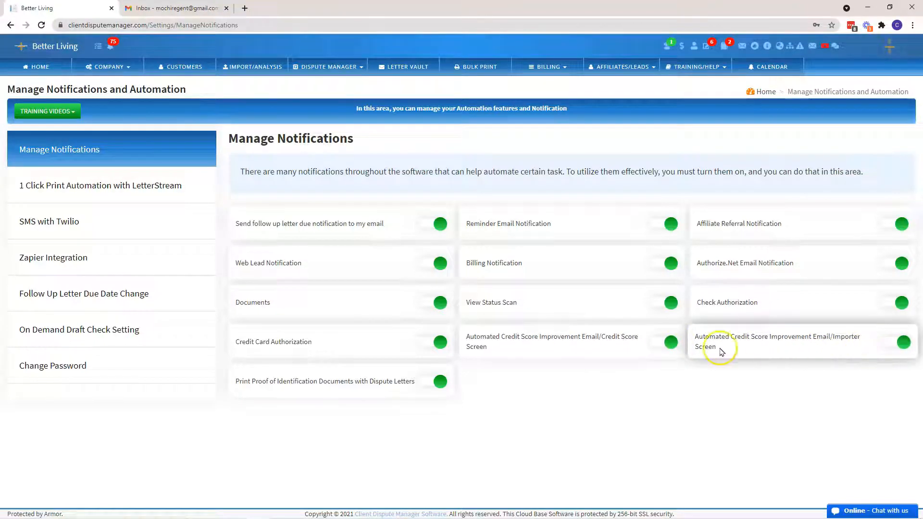
pyautogui.click(670, 350)
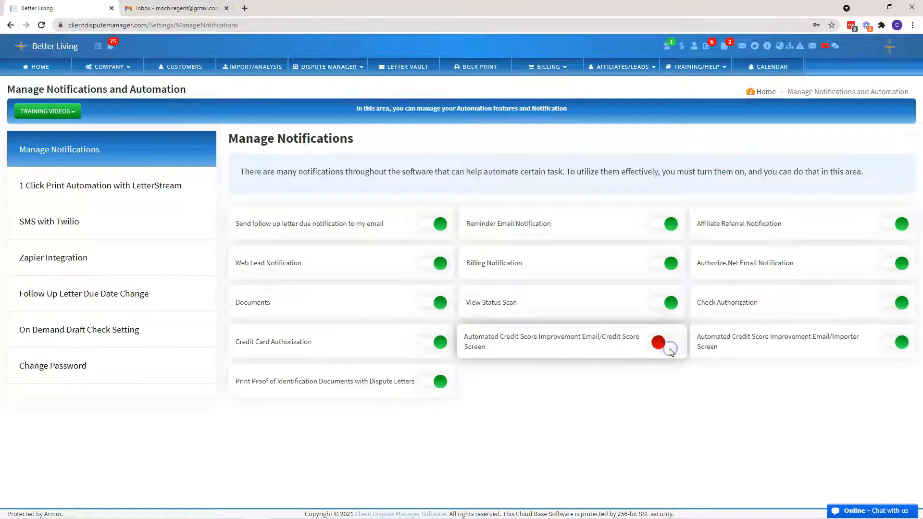
pyautogui.click(904, 342)
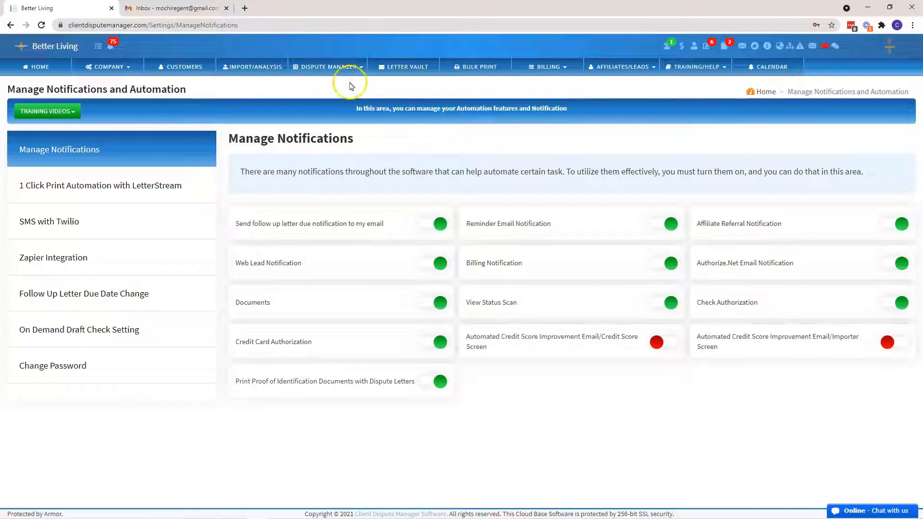
# Turn on Credit Score Automation for the customer on the Dispute Manager's Credit Scores page and dismiss the message
pyautogui.click(343, 67)
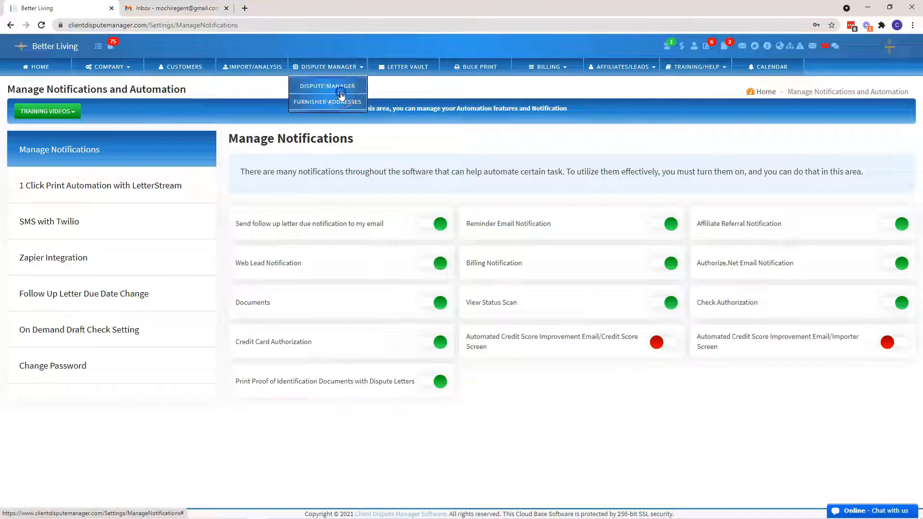
pyautogui.click(358, 93)
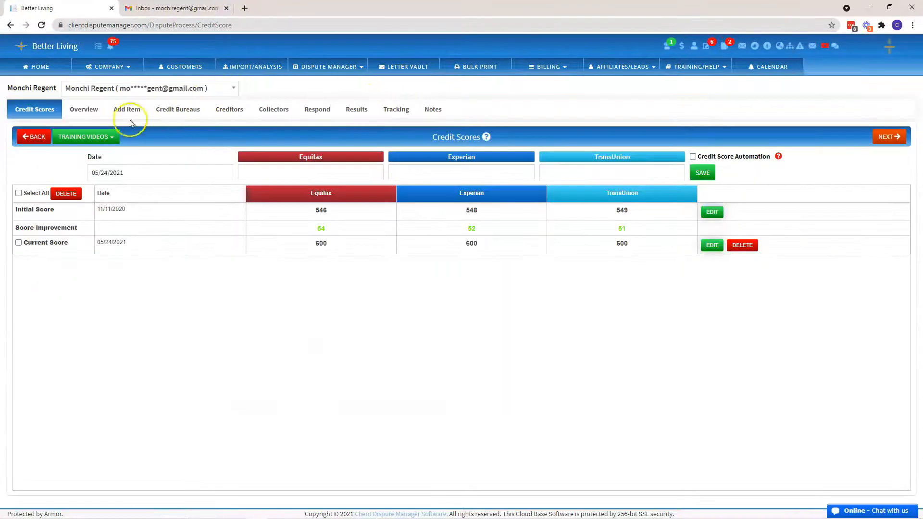
pyautogui.click(106, 137)
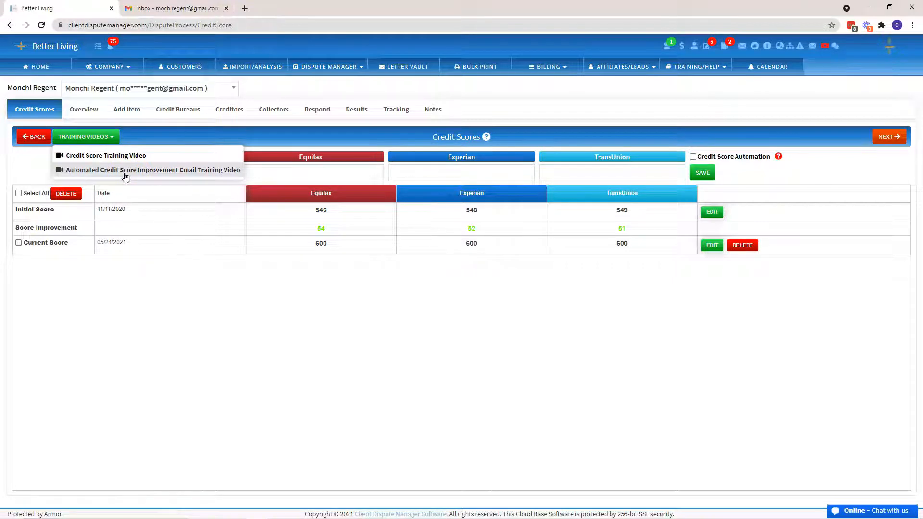
pyautogui.click(35, 171)
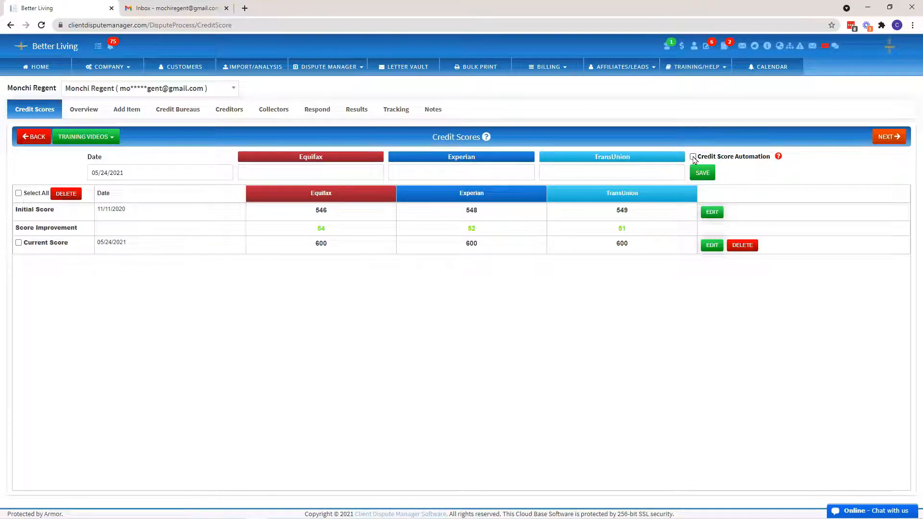
pyautogui.moveTo(778, 157)
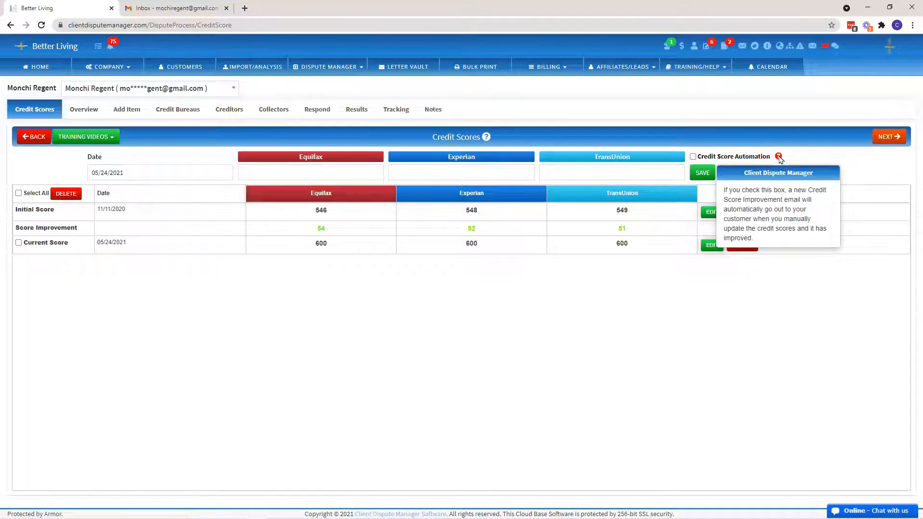
pyautogui.click(692, 157)
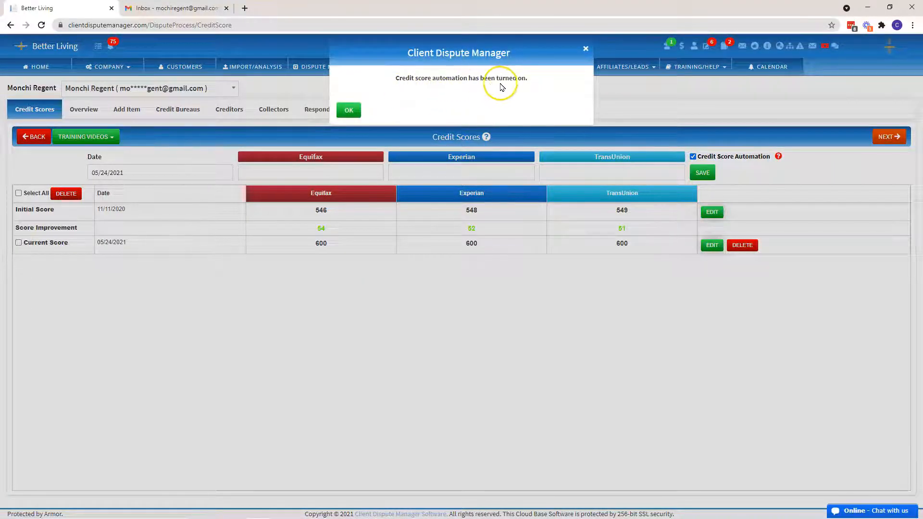
pyautogui.click(348, 110)
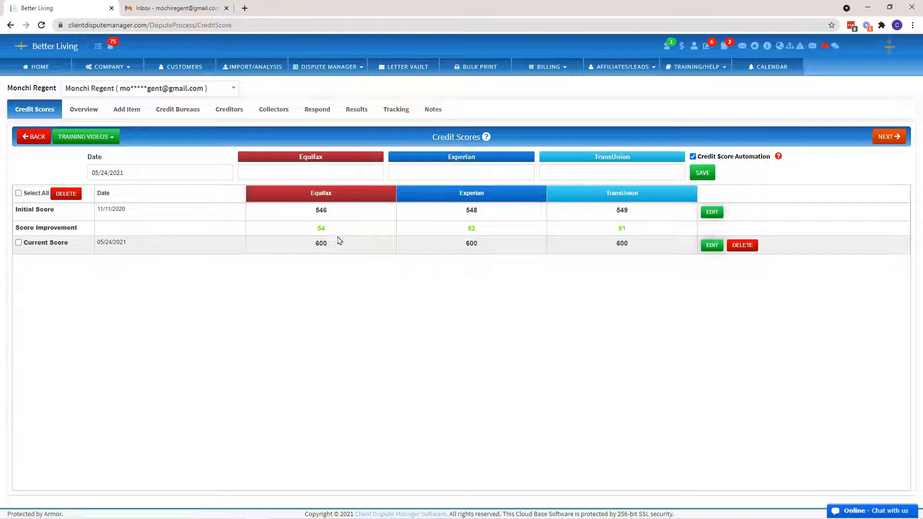
# Save a new credit score record with 700 for Equifax, 700 for Experian and 700 for TransUnion
pyautogui.click(321, 172)
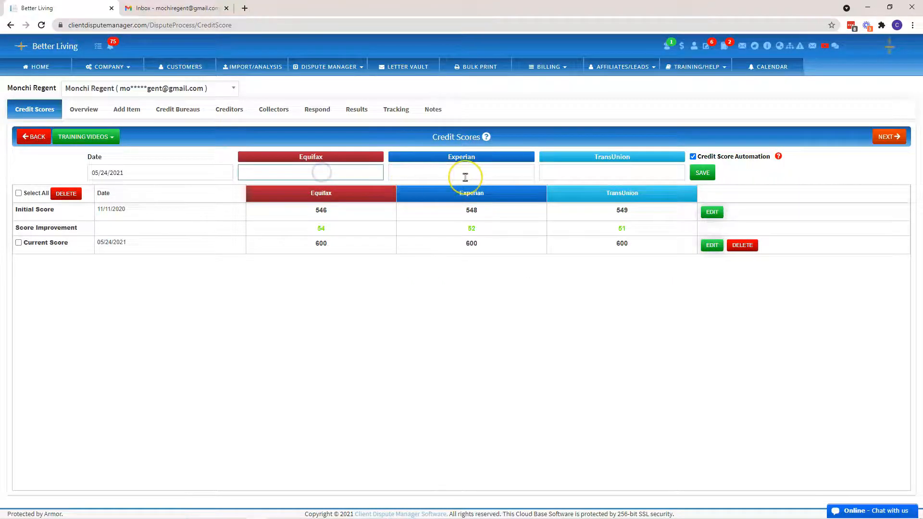
pyautogui.write('700')
pyautogui.click(465, 178)
pyautogui.write('700')
pyautogui.press('Tab')
pyautogui.write('700')
pyautogui.click(702, 173)
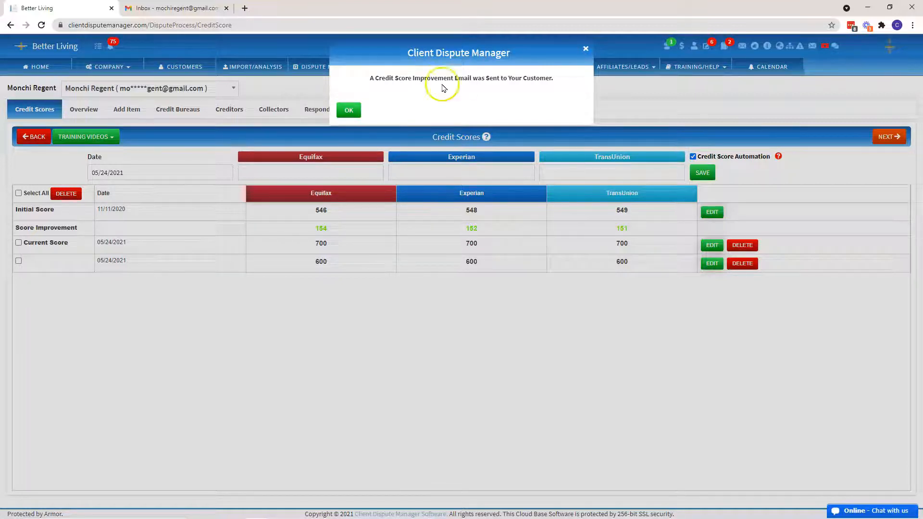
pyautogui.click(348, 110)
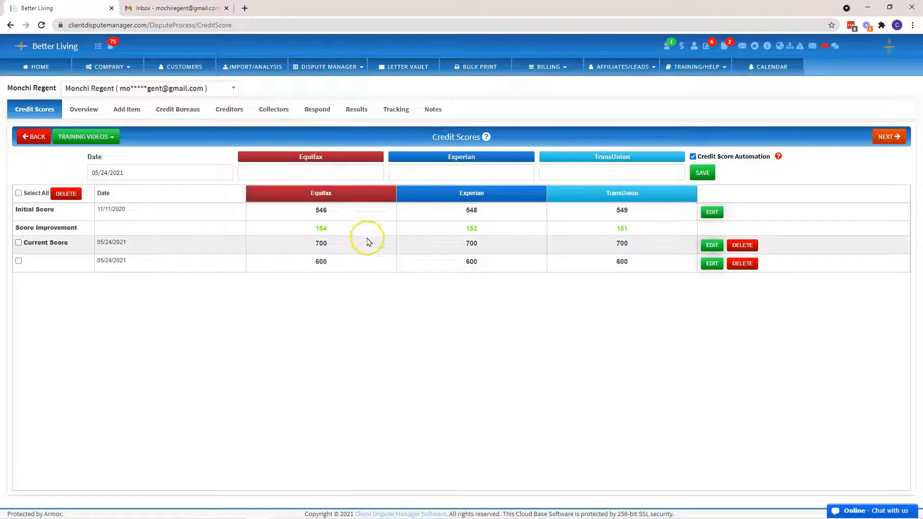
pyautogui.click(330, 172)
pyautogui.click(412, 172)
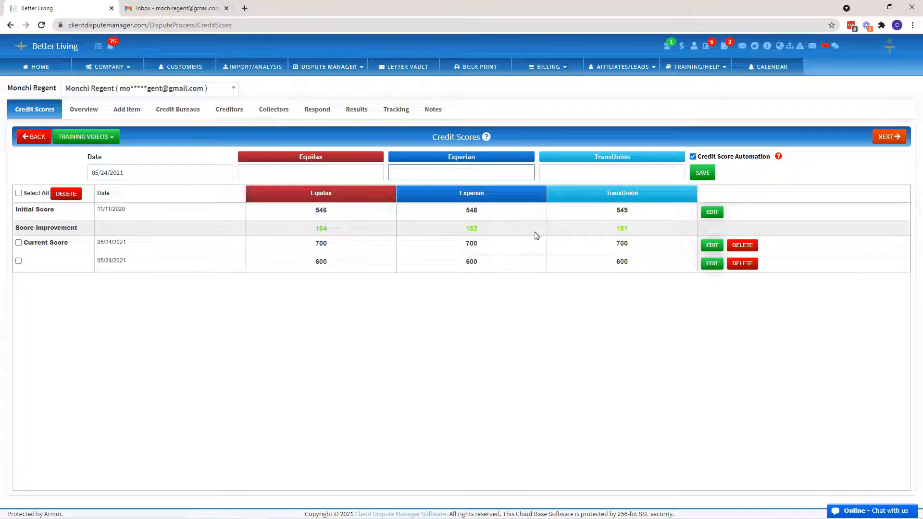
pyautogui.click(442, 212)
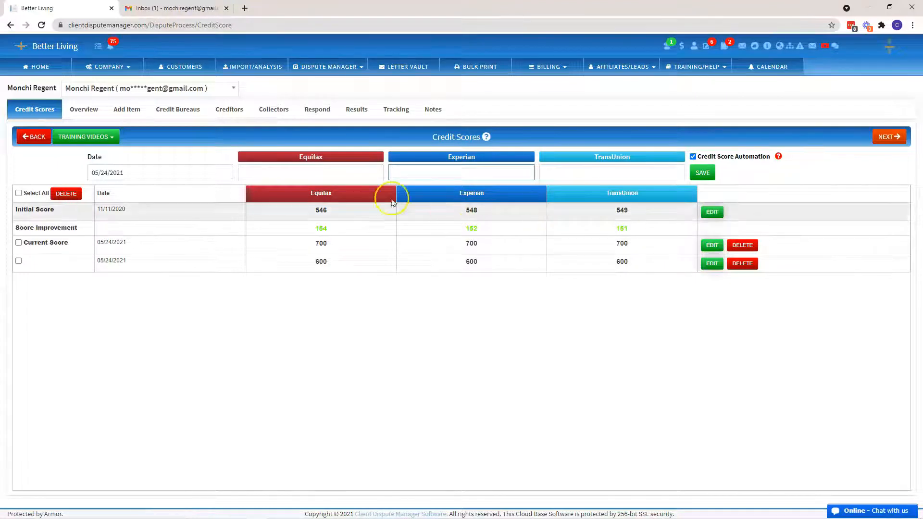
# Open the Credit Importer from the Add Item page and turn on its Credit Score Automation
pyautogui.click(132, 111)
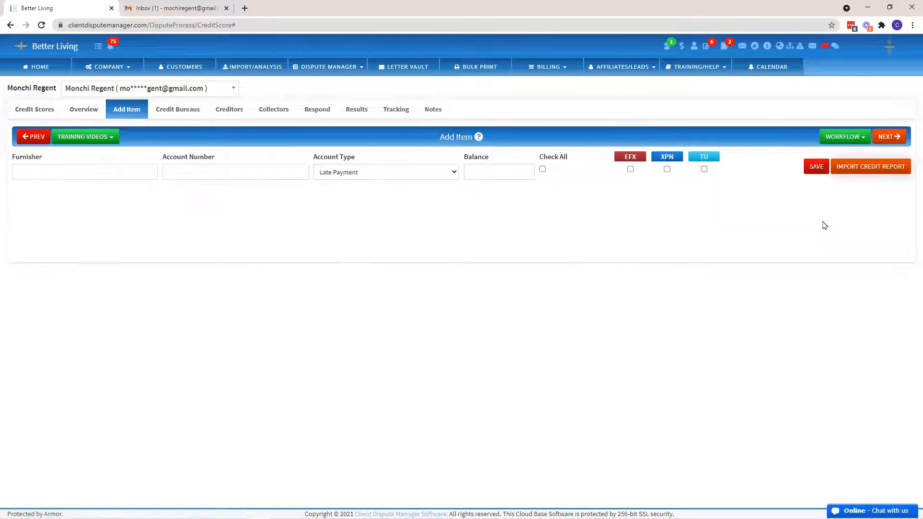
pyautogui.click(877, 175)
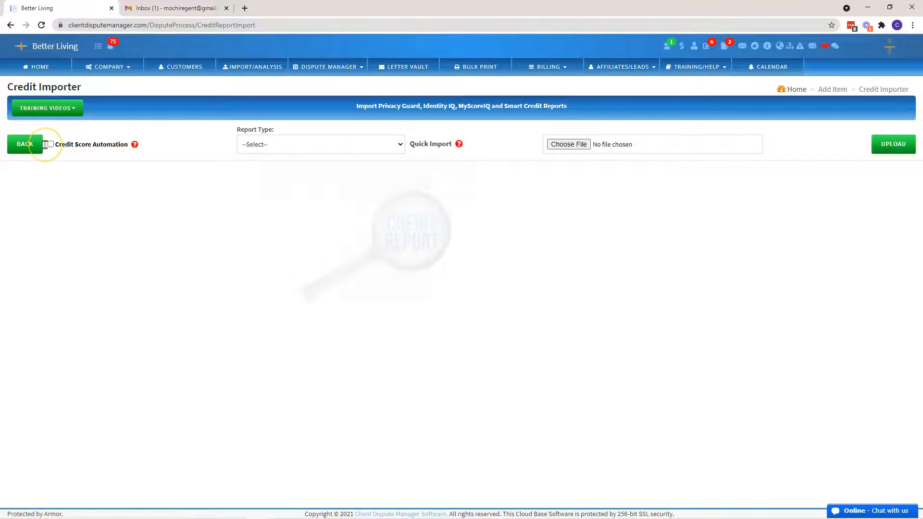
pyautogui.click(50, 145)
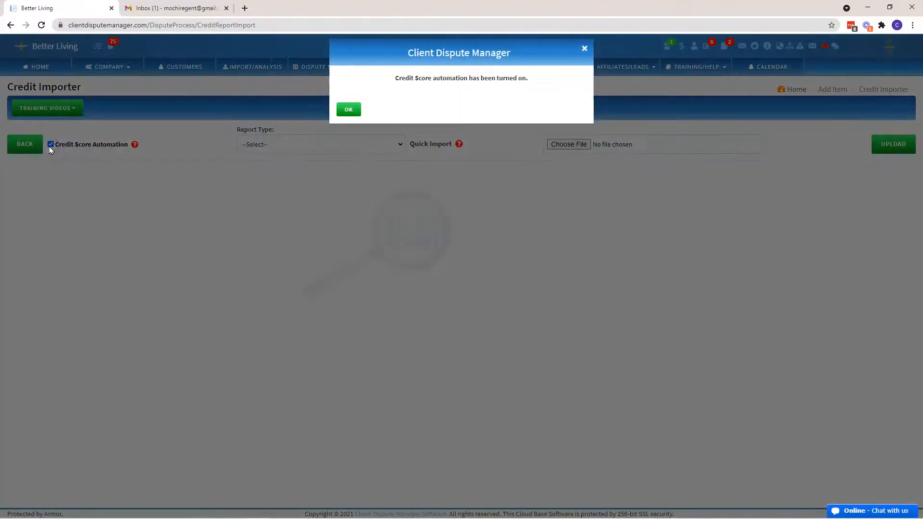
pyautogui.click(347, 110)
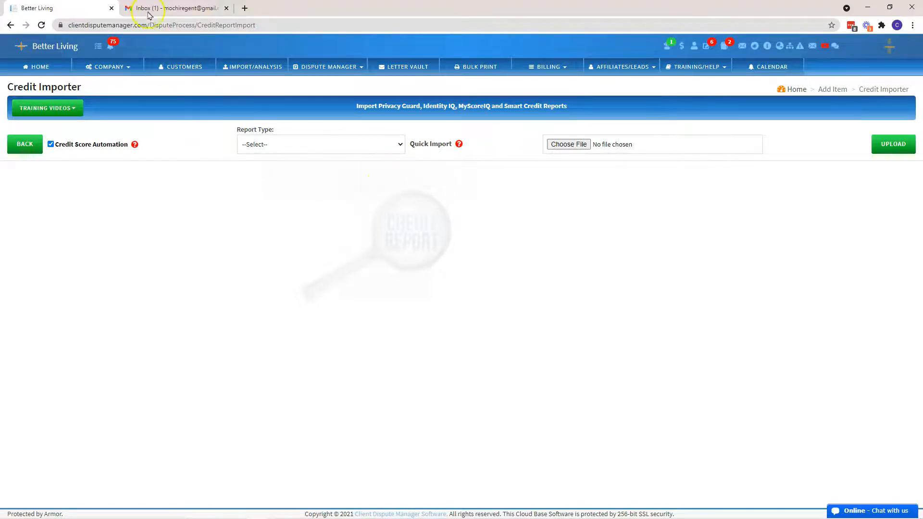
# Switch to Gmail, read the "Your Credit Score has Improved" email from Better Living, and return to Client Dispute Manager
pyautogui.click(192, 8)
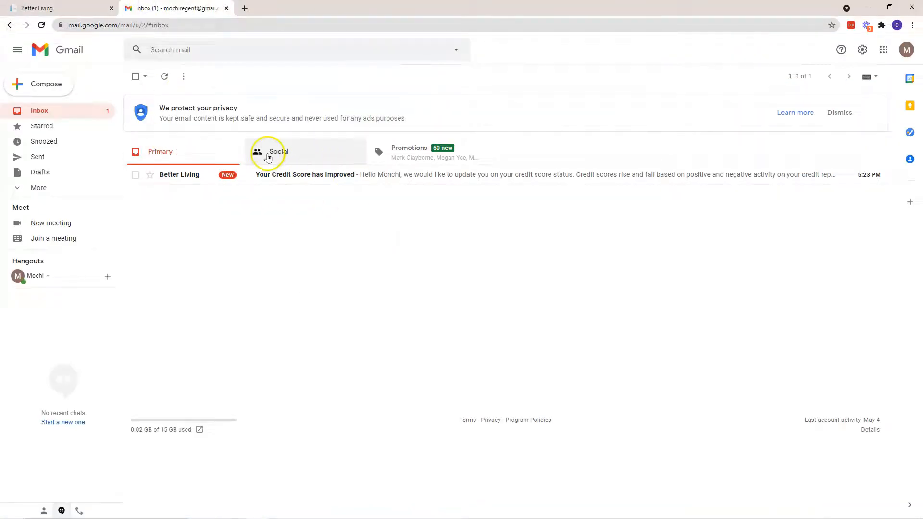
pyautogui.click(265, 179)
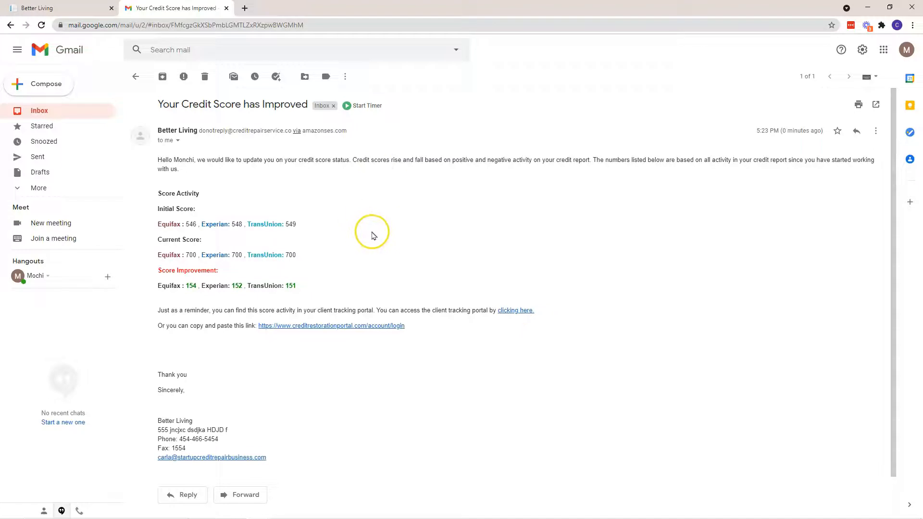
pyautogui.click(53, 8)
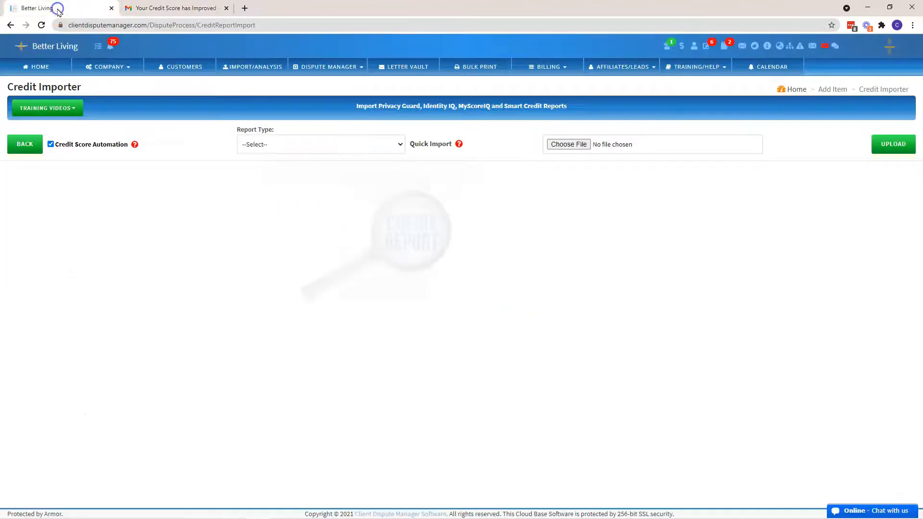
# Review the Automated Credit Score Improvement Email / Credit Score Screen template in the email system, close it and go to the home page
pyautogui.click(105, 67)
pyautogui.click(118, 153)
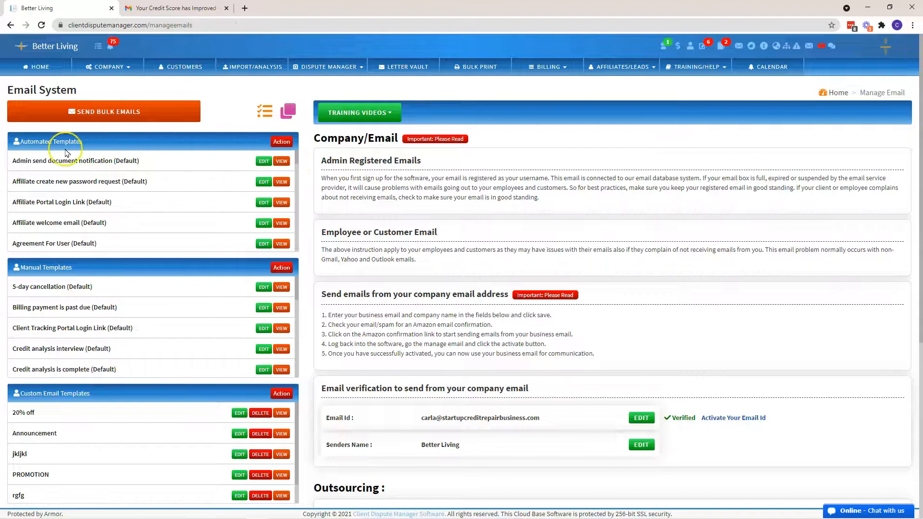
pyautogui.moveTo(296, 155); pyautogui.dragTo(295, 172)
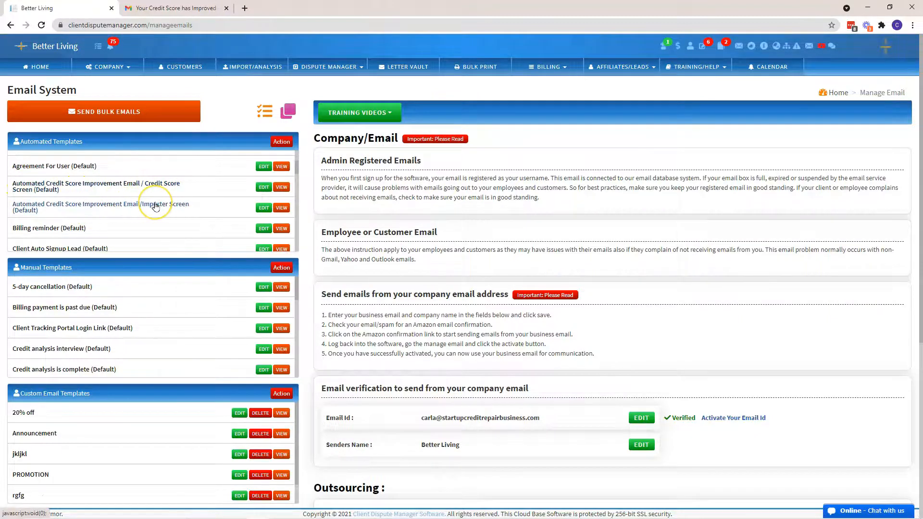
pyautogui.click(264, 186)
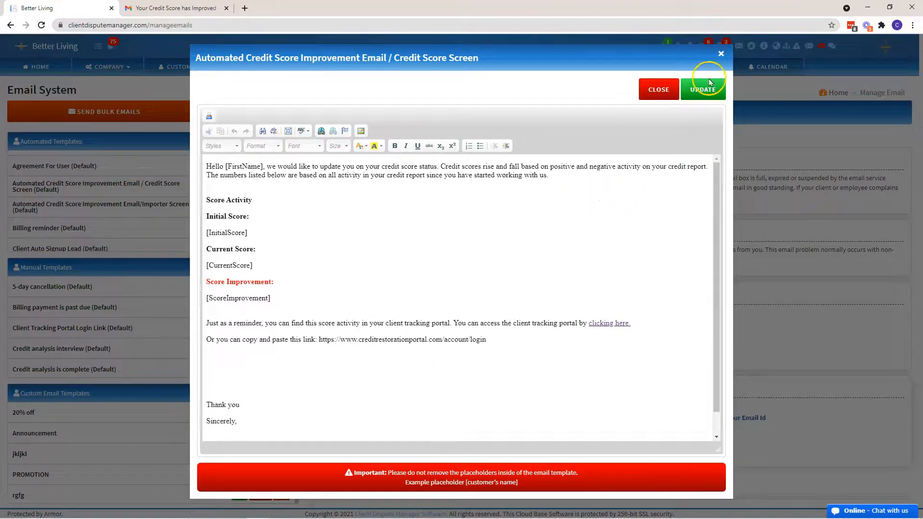
pyautogui.click(721, 53)
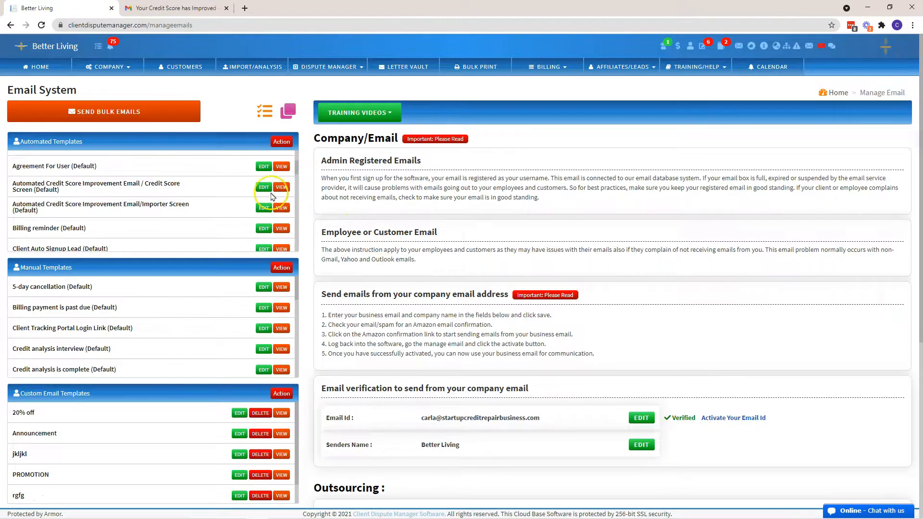
pyautogui.click(263, 207)
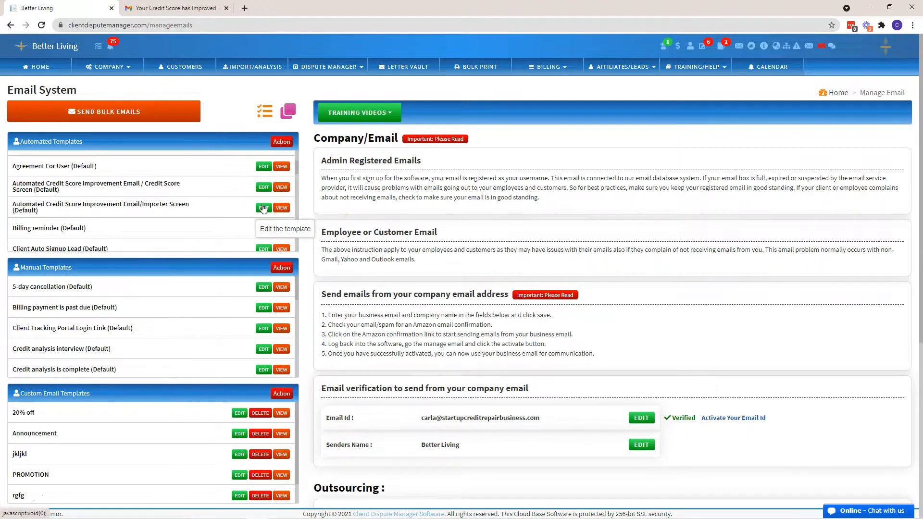
pyautogui.click(39, 66)
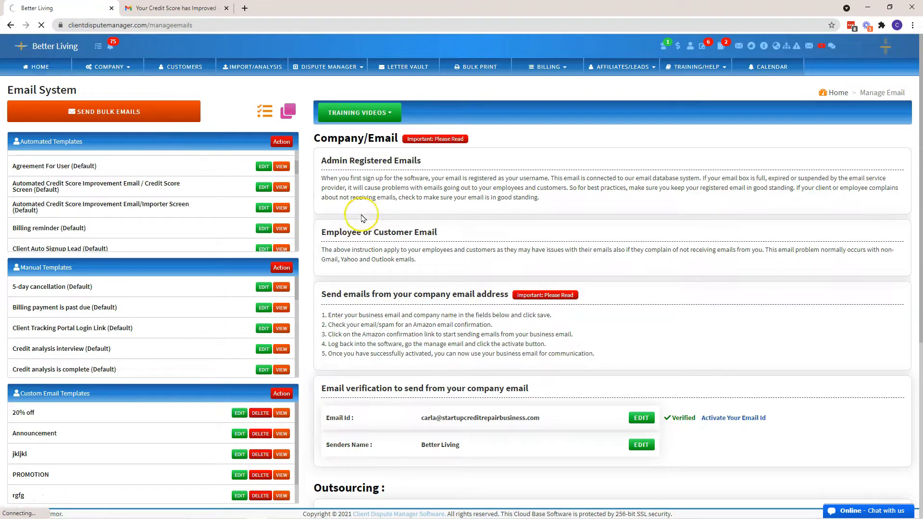